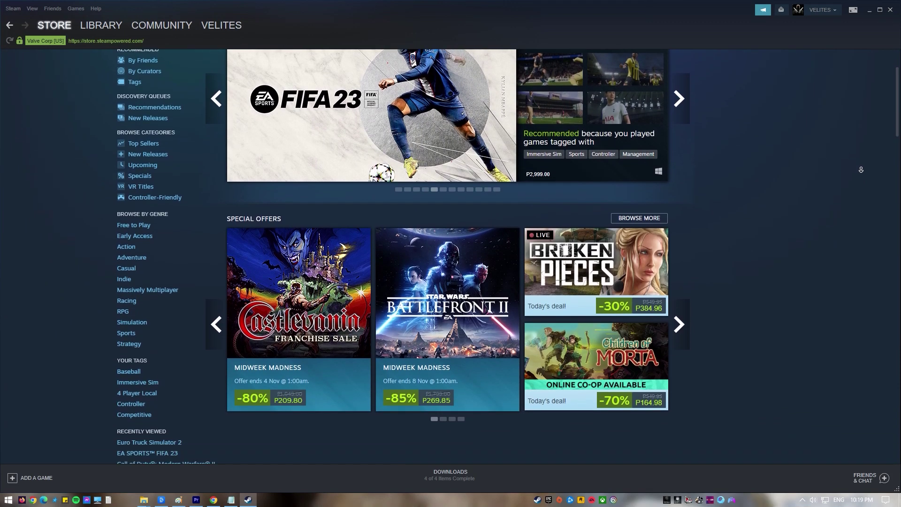
Locate steam.exe in C:\Program Files (x86)\Steam and reposition the Explorer window up and left.
scroll(861, 170, "down", 2)
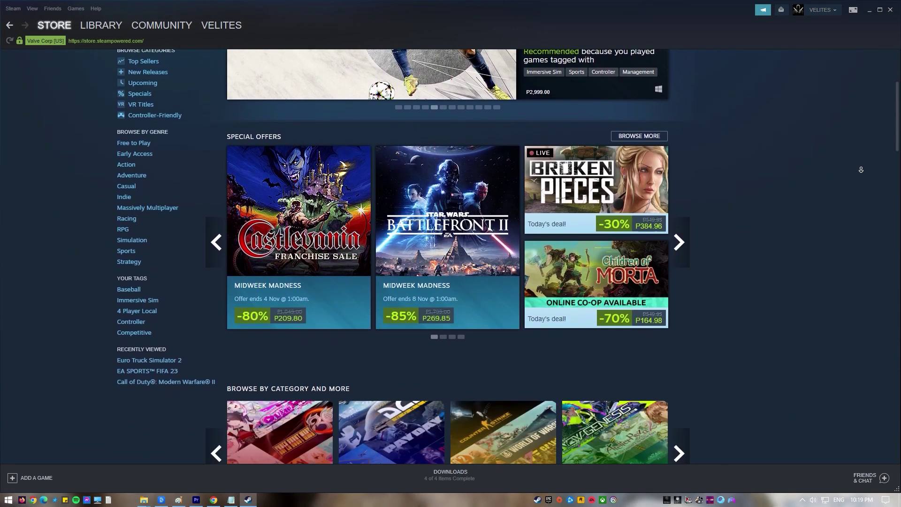
scroll(862, 170, "down", 2)
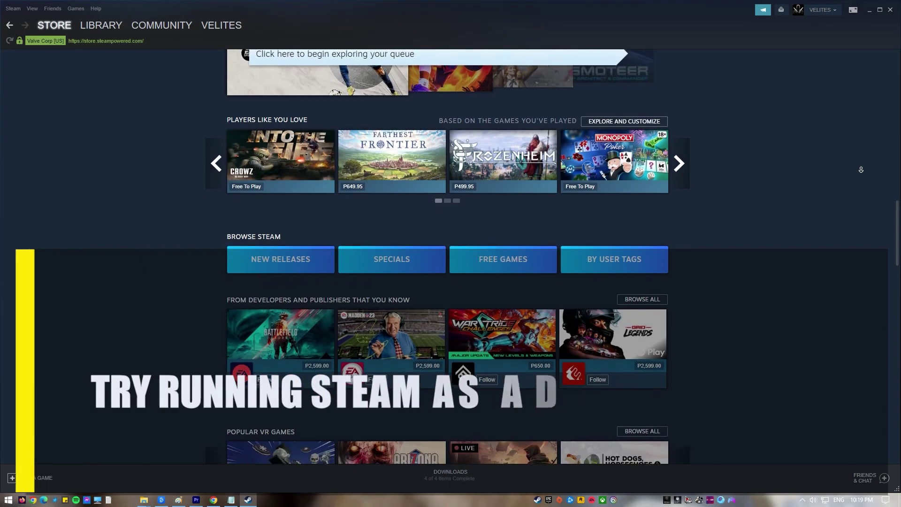
scroll(861, 169, "down", 2)
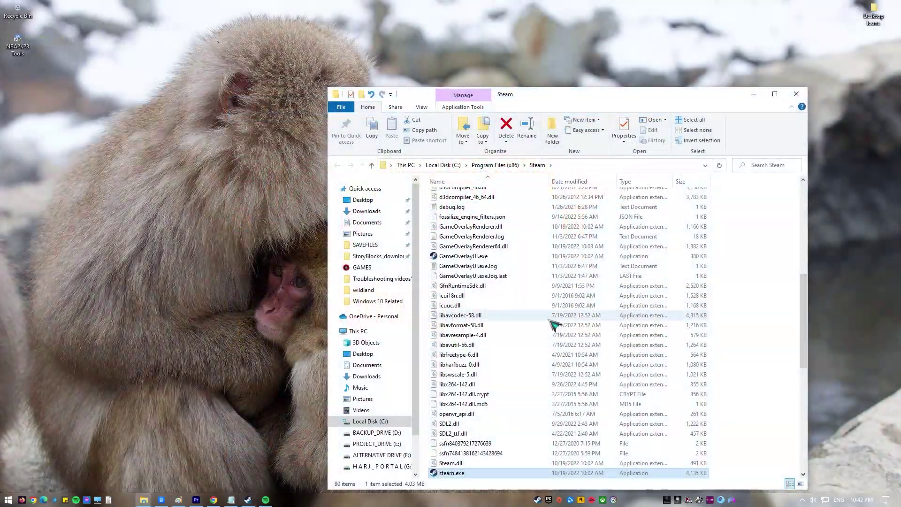
left_click_drag(612, 106, 549, 52)
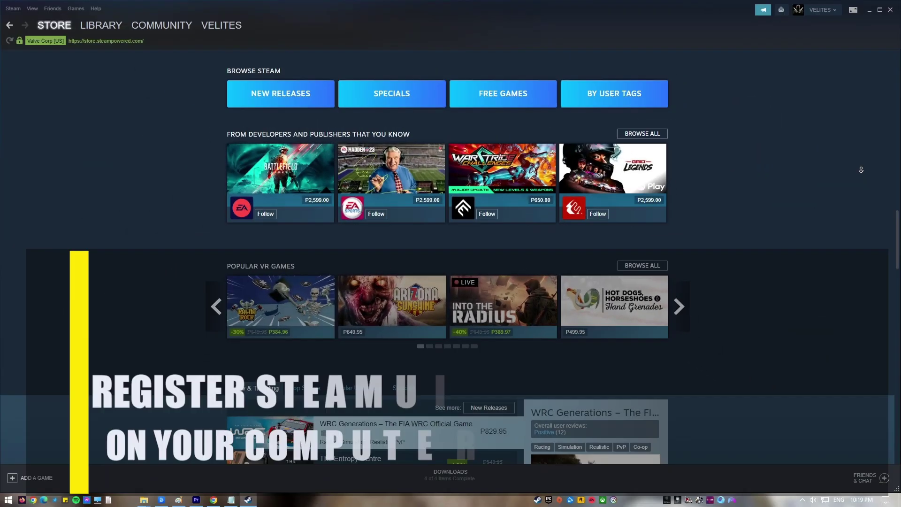
scroll(861, 170, "down", 2)
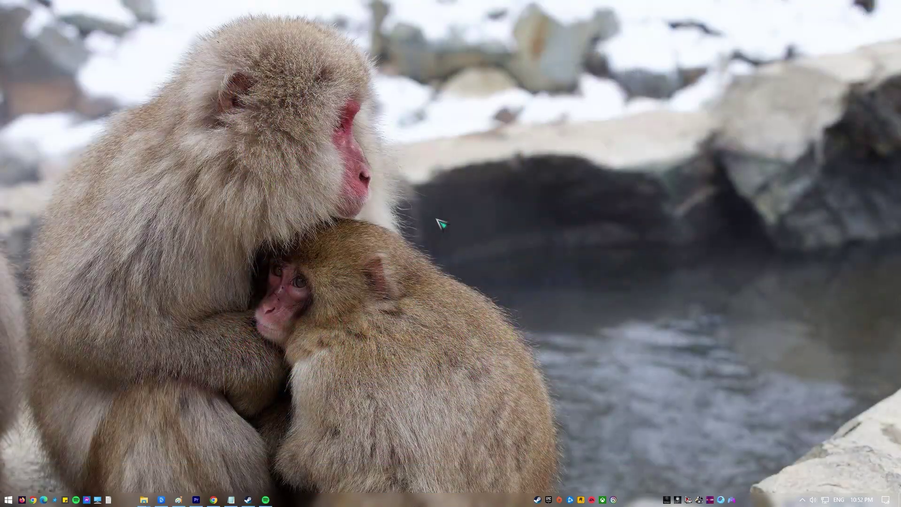
Search 'cmd' in Start, run Command Prompt as administrator, and approve the UAC prompt.
key("super")
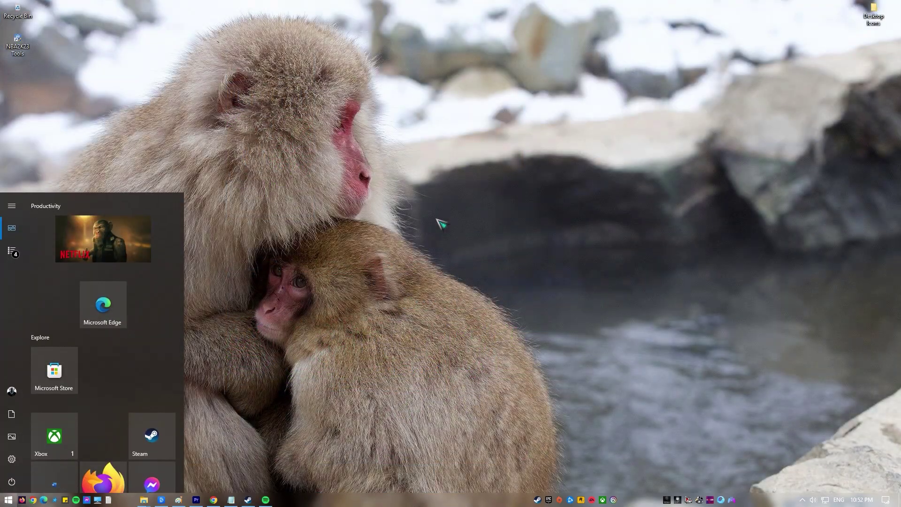
type("cmd")
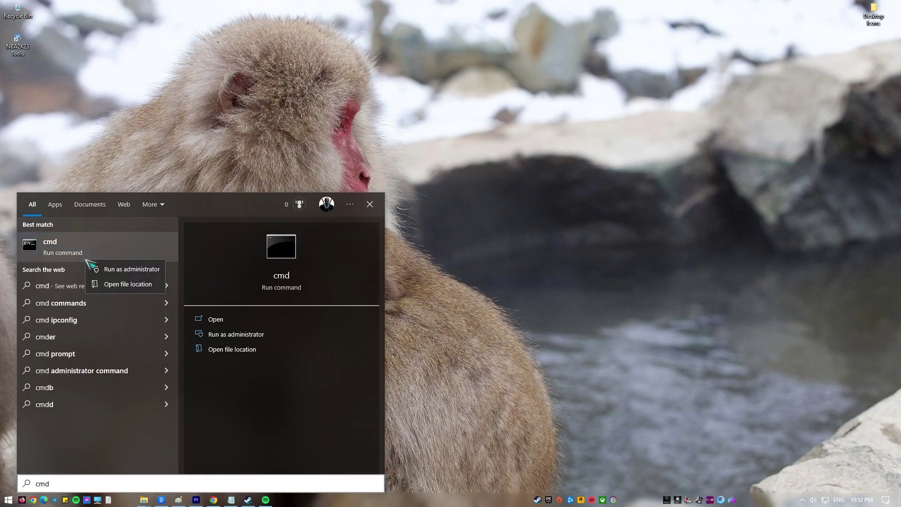
left_click(132, 269)
left_click(415, 308)
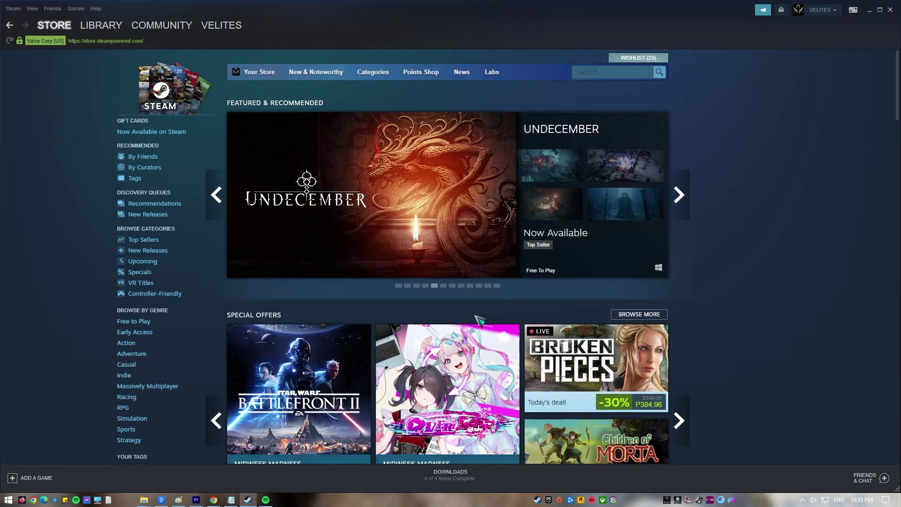
Use CLEAR DOWNLOAD CACHE on Steam's Settings > Downloads page.
left_click(13, 8)
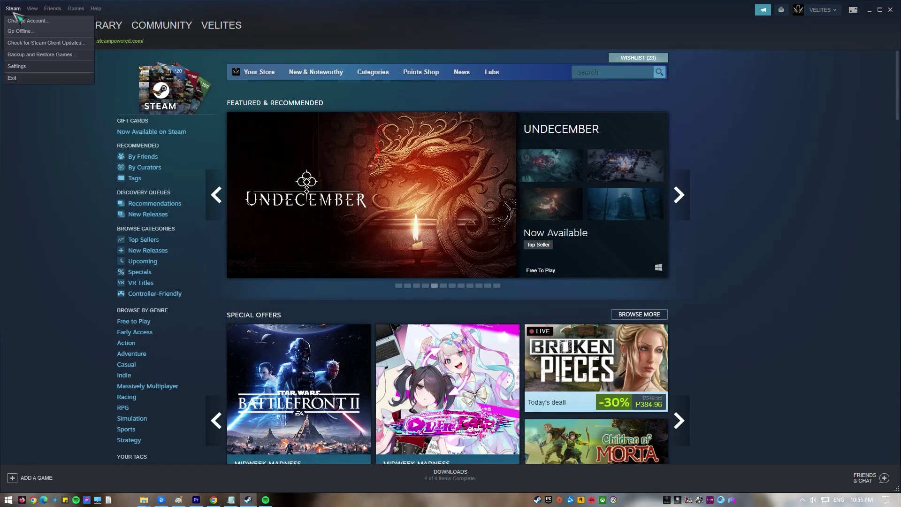
left_click(17, 66)
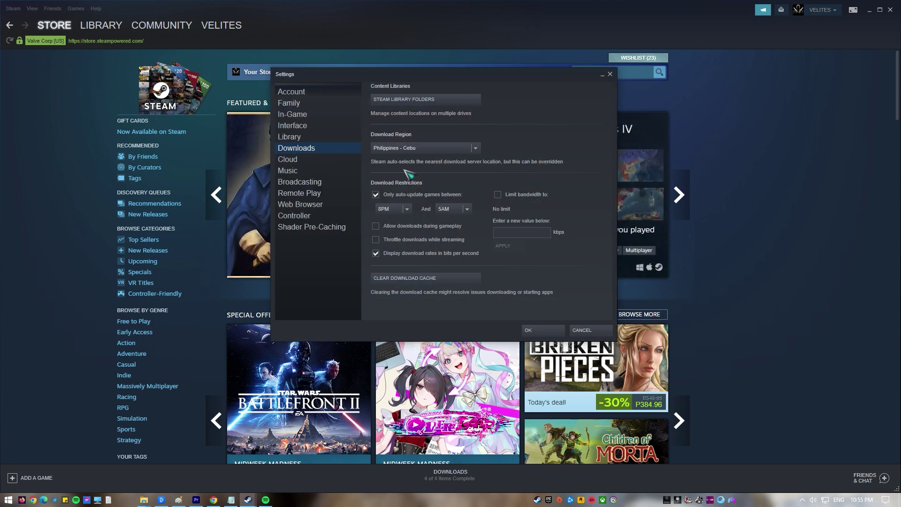
left_click(423, 280)
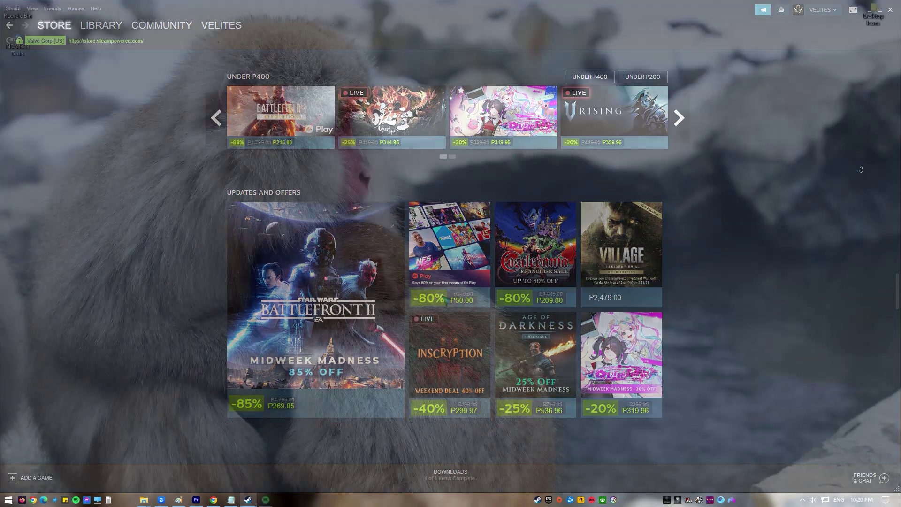
Open the Steam install folder from the Start menu search via Open file location.
key("super")
type("steam")
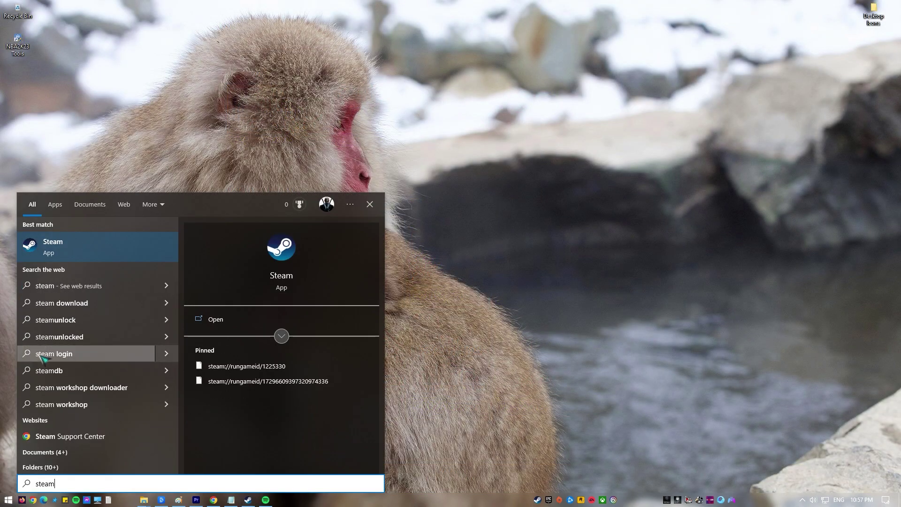
right_click(107, 238)
left_click(145, 261)
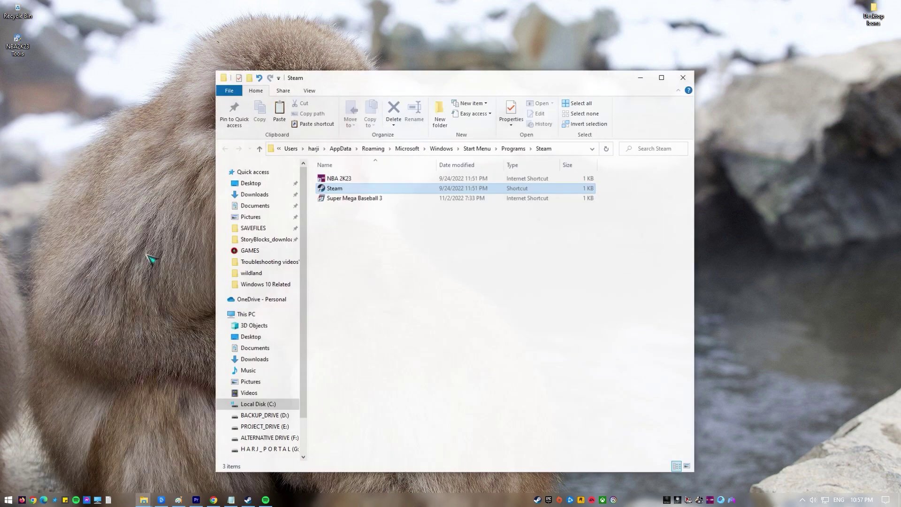
right_click(365, 188)
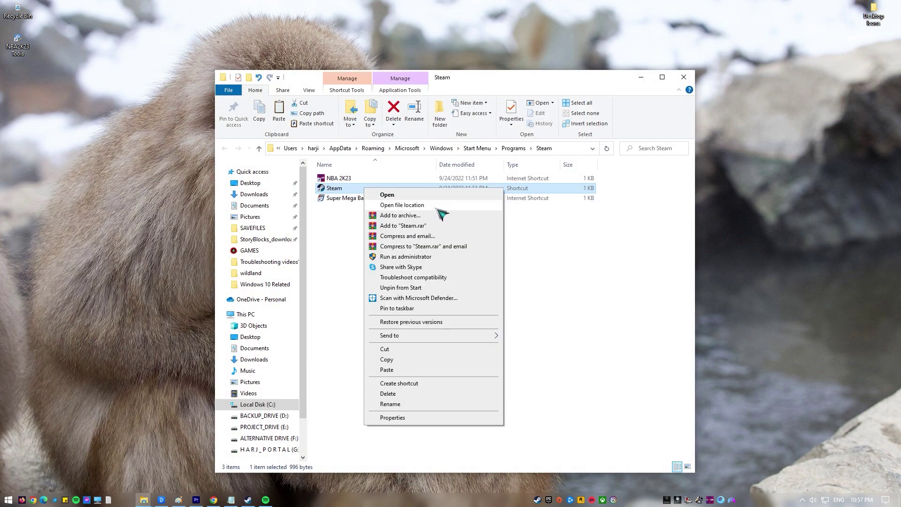
left_click(436, 207)
scroll(376, 361, "up", 8)
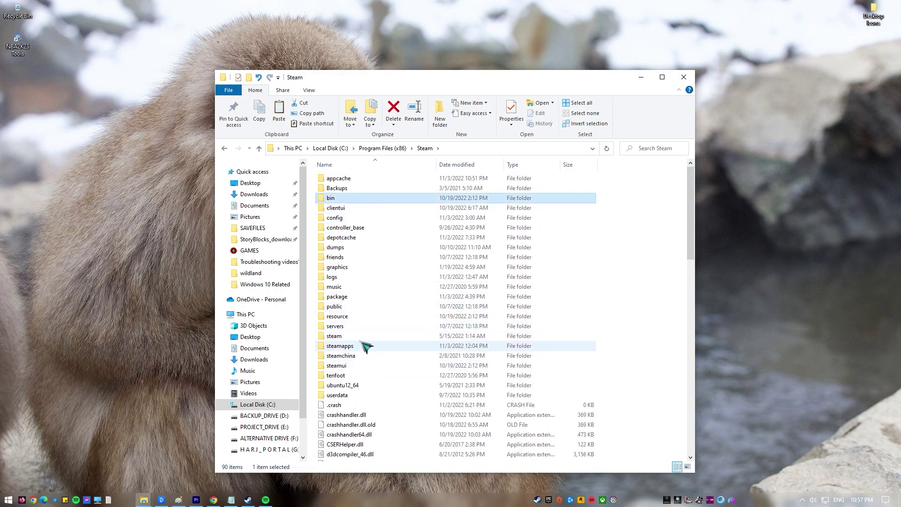
Copy the bin and package folders to the desktop, then delete them from the Steam folder.
right_click(356, 296)
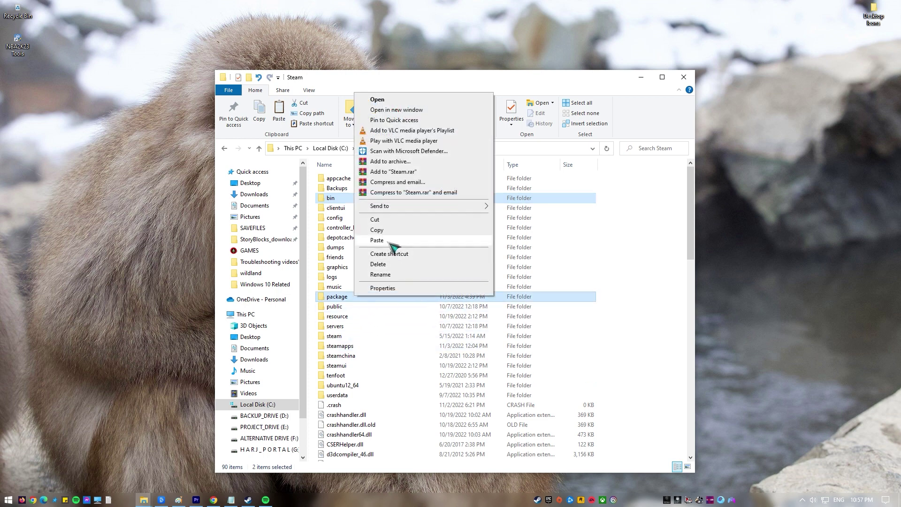
left_click(396, 231)
right_click(73, 146)
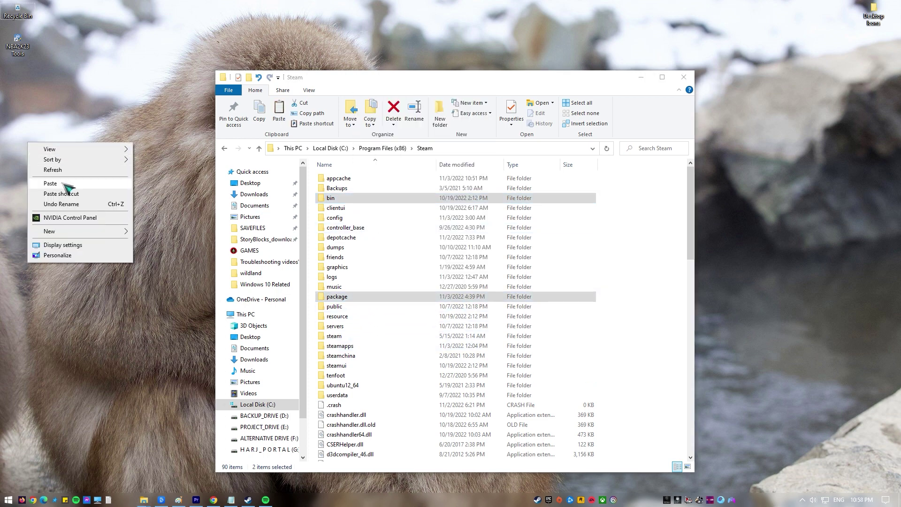
left_click(63, 183)
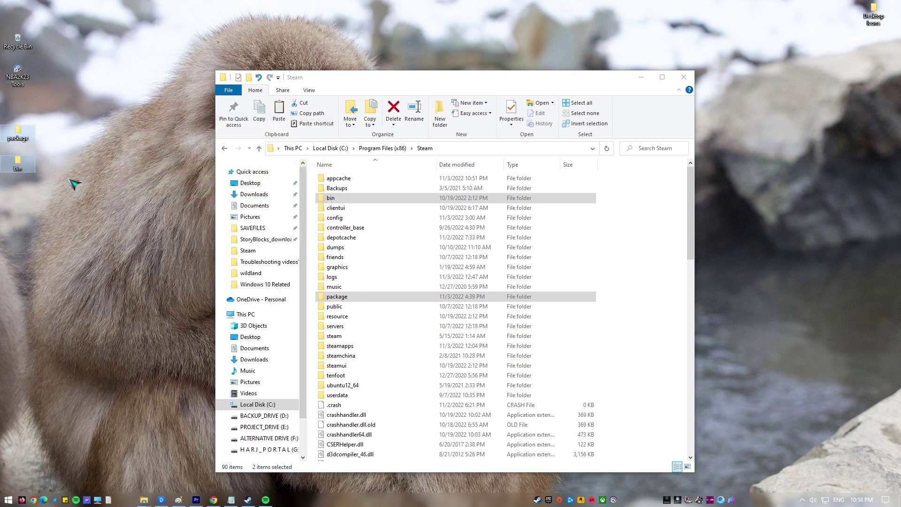
right_click(405, 198)
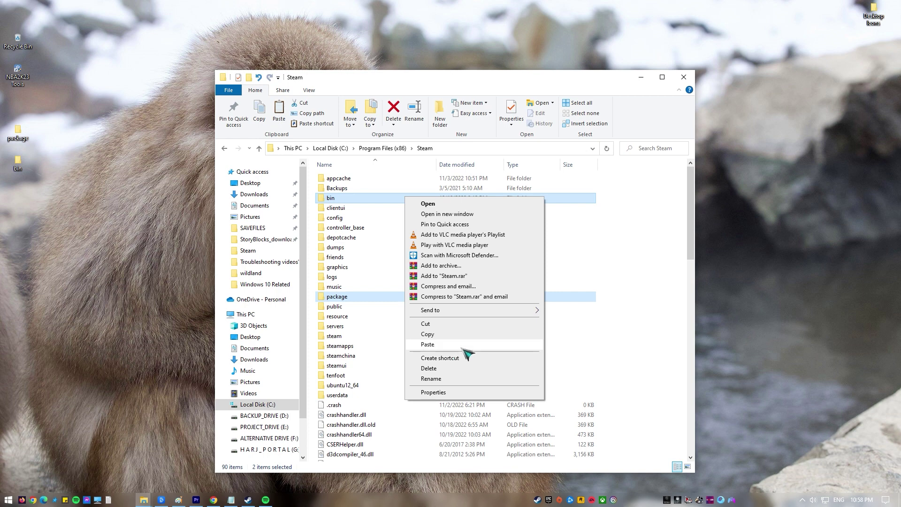
left_click(453, 372)
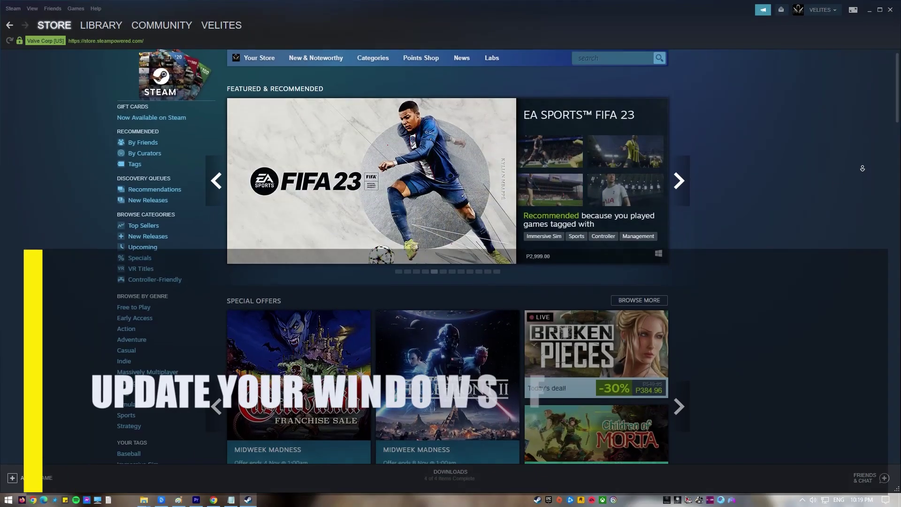
scroll(863, 168, "down", 2)
scroll(861, 169, "down", 2)
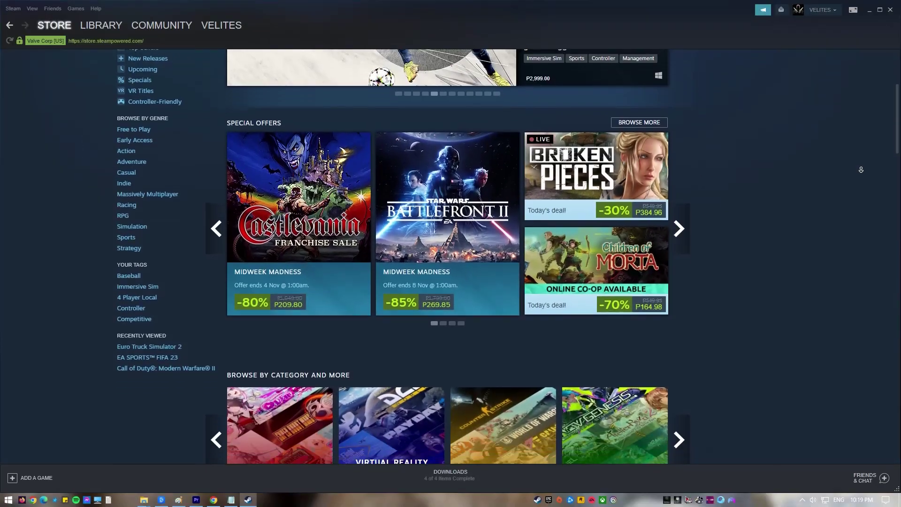
scroll(861, 169, "down", 2)
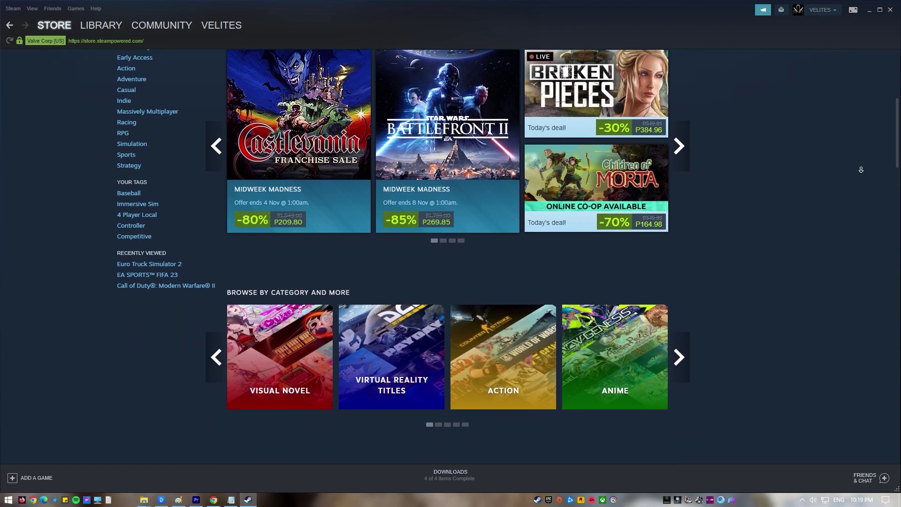
scroll(861, 170, "down", 2)
scroll(861, 169, "down", 1)
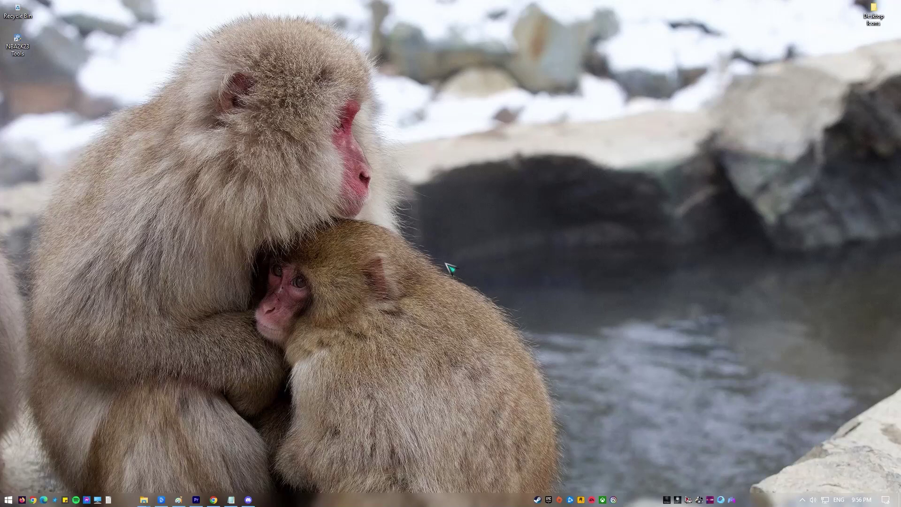
Go to Settings > Update & Security > Windows Security > Firewall & network protection.
key("super+i")
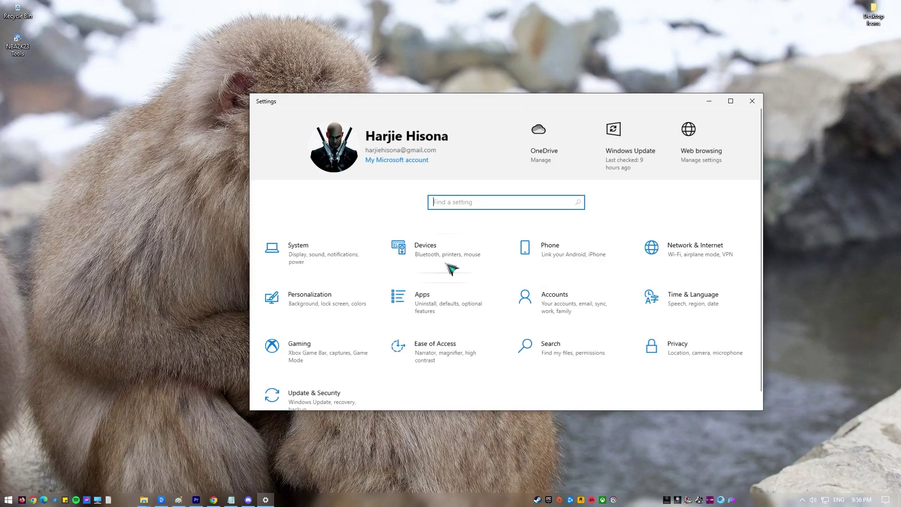
scroll(364, 387, "down", 1)
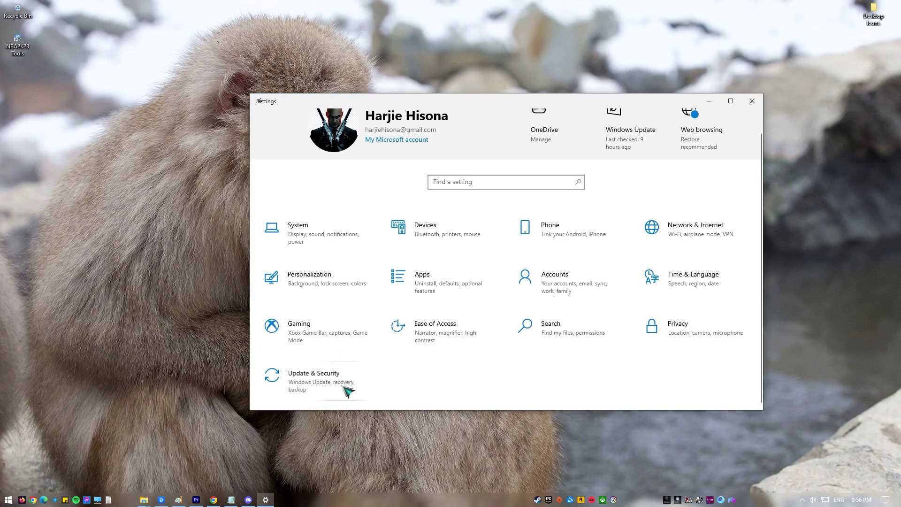
left_click(347, 390)
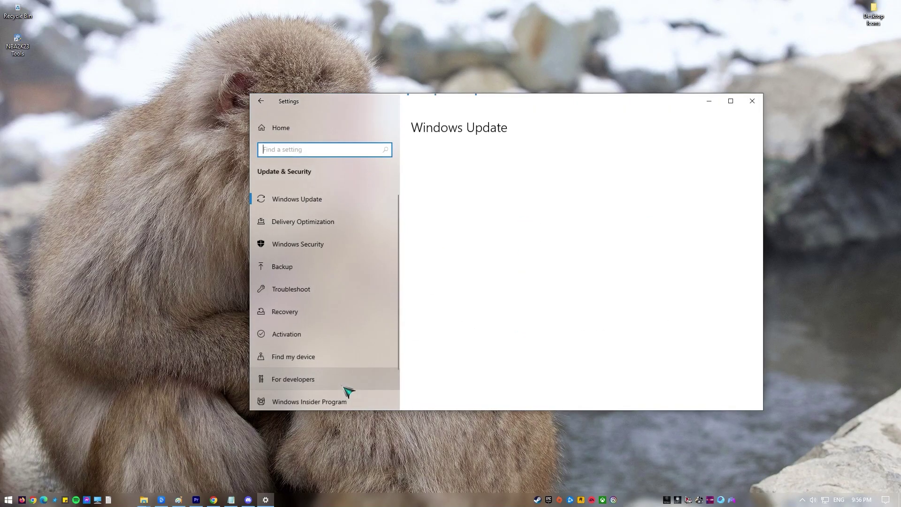
left_click(344, 246)
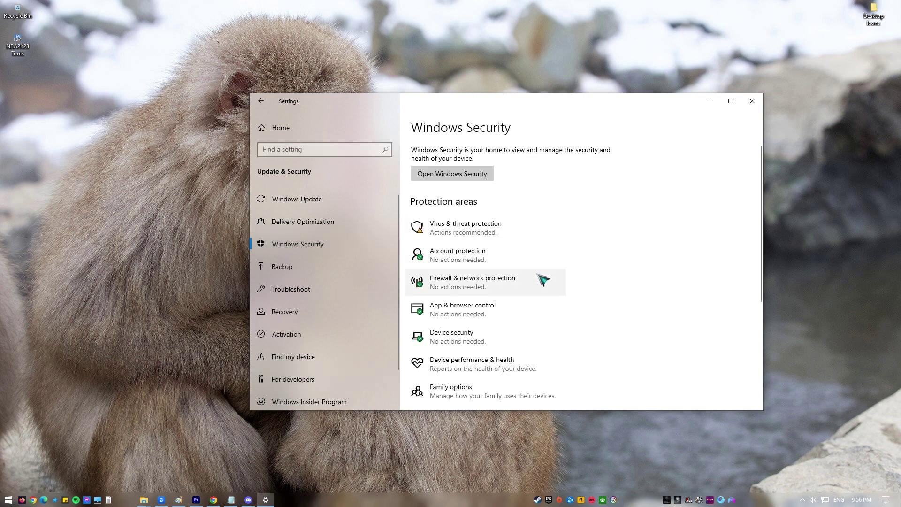
left_click(514, 292)
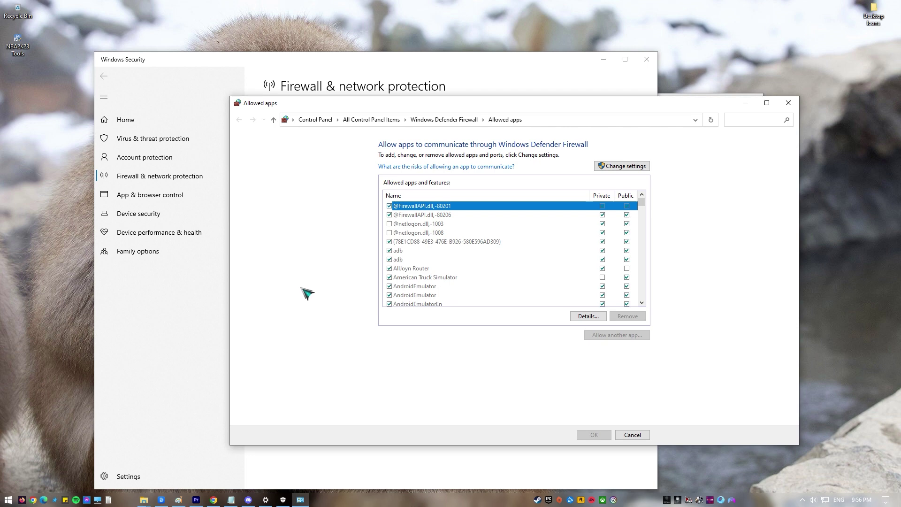
Unlock the allowed-apps list with Change settings, then add another app, browsing into Local Disk (C:).
left_click(634, 165)
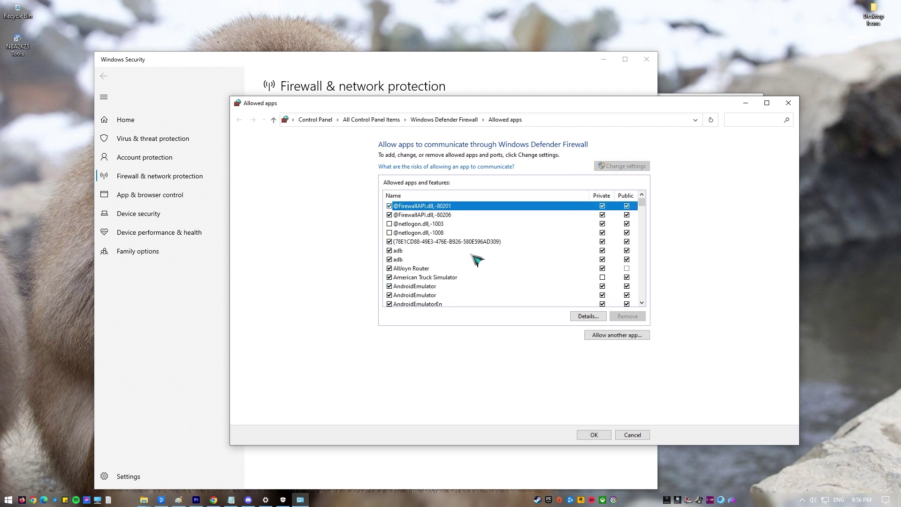
left_click(431, 279)
key("d")
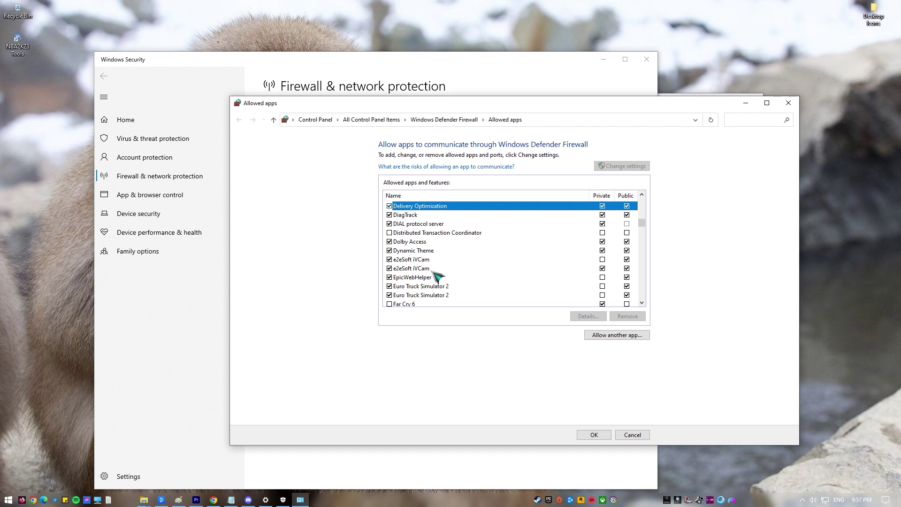
left_click(627, 336)
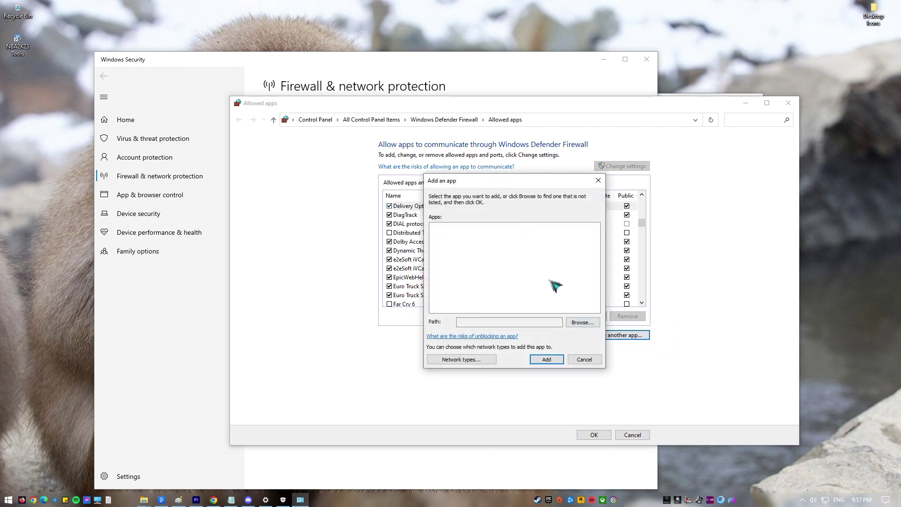
left_click(587, 327)
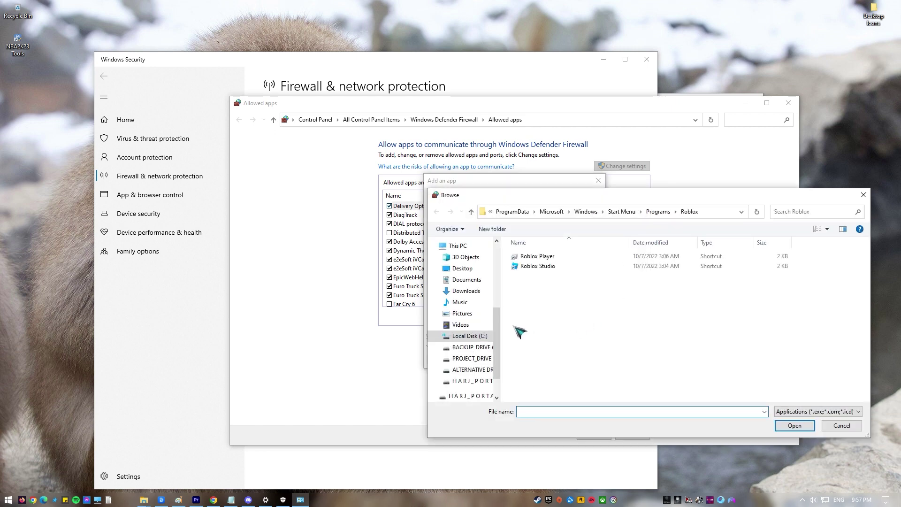
left_click(469, 338)
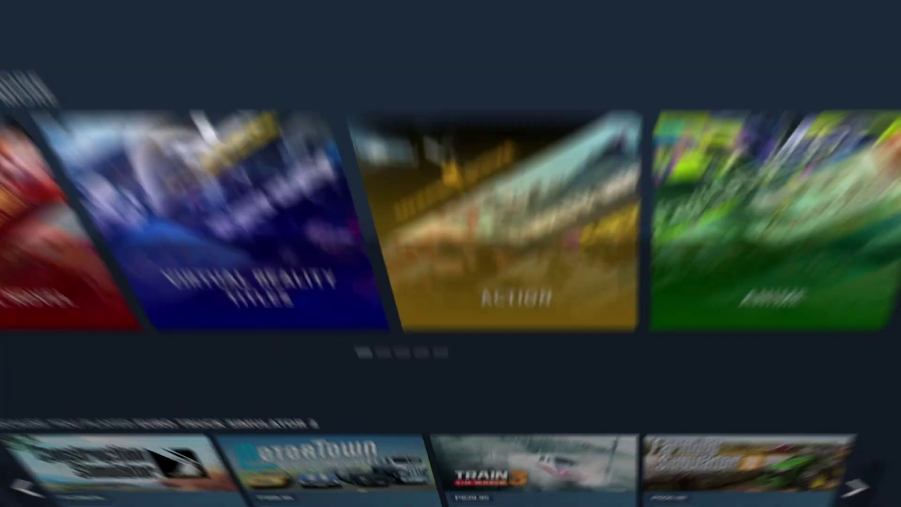
scroll(861, 170, "down", 3)
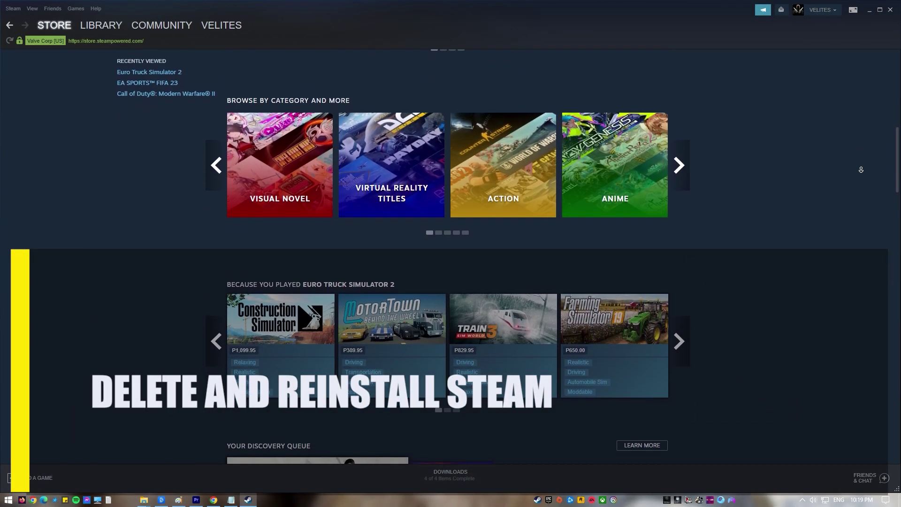
scroll(860, 170, "down", 3)
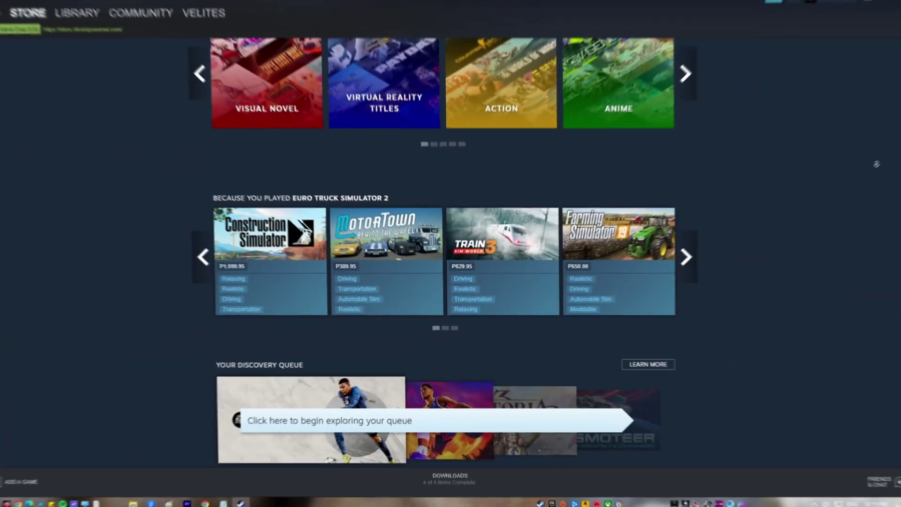
scroll(861, 169, "down", 3)
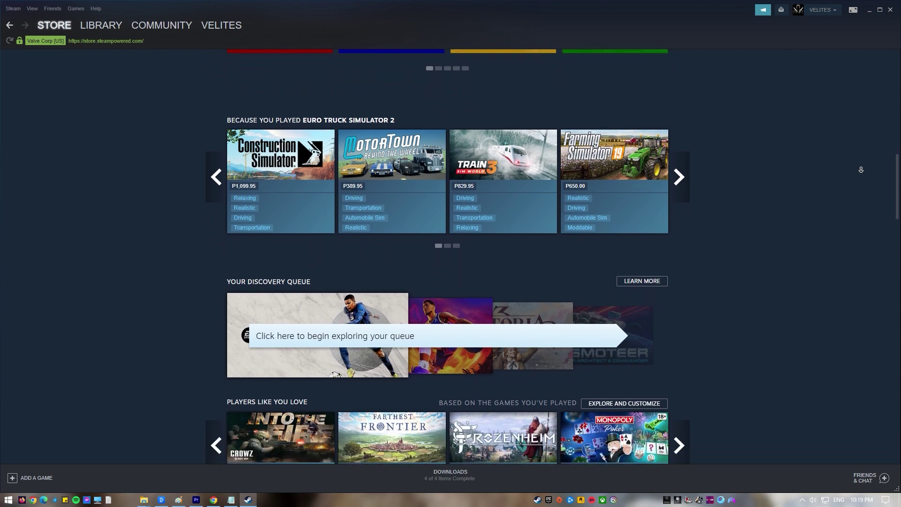
scroll(861, 170, "down", 3)
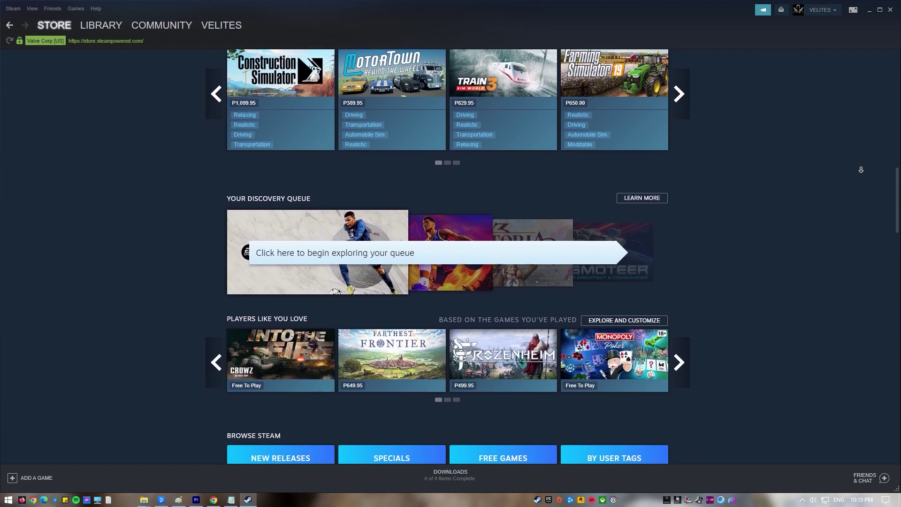
scroll(860, 169, "down", 2)
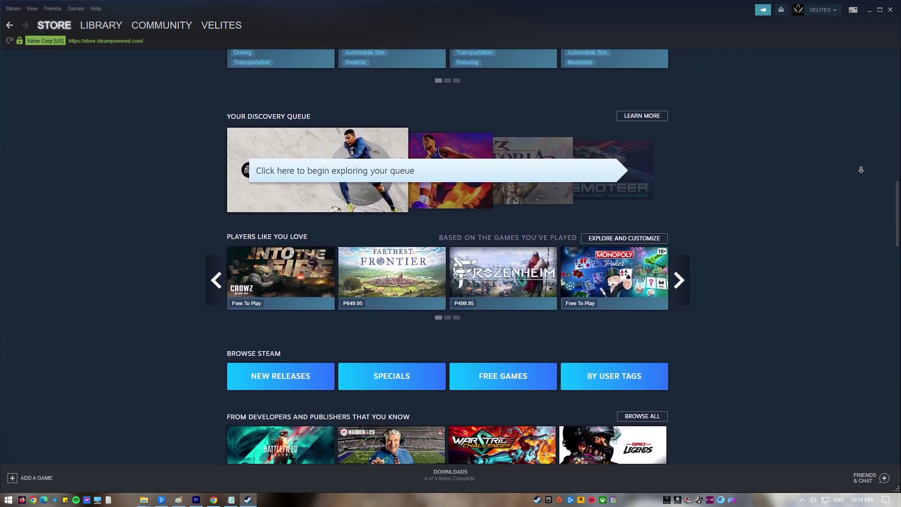